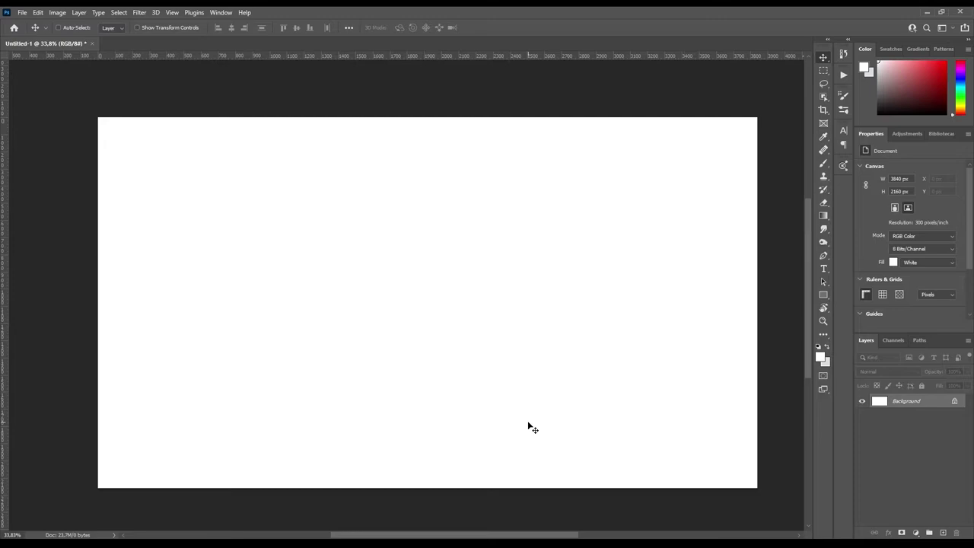
Draw a thin black-filled rectangle spanning the full canvas width
{"action": "left_click", "coordinate": [824, 294]}
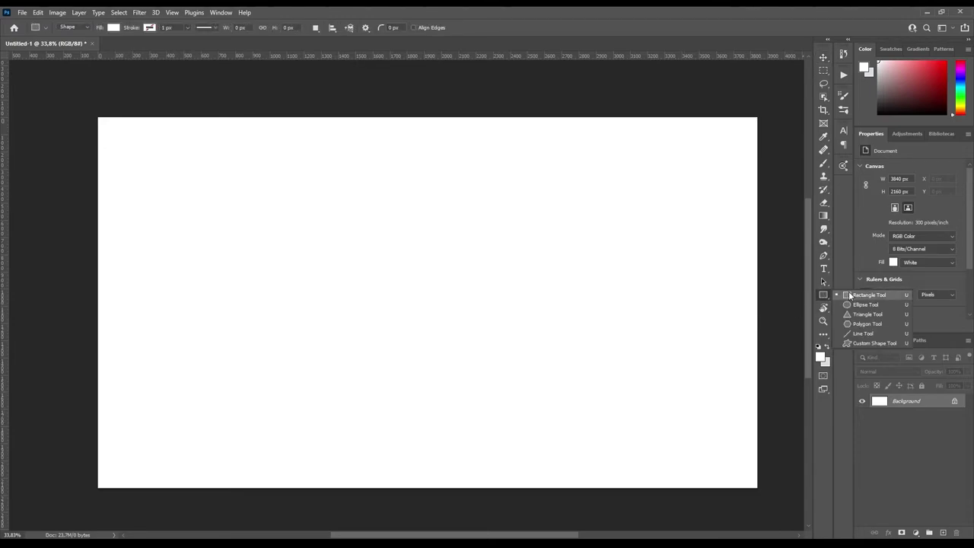
{"action": "left_click", "coordinate": [852, 296]}
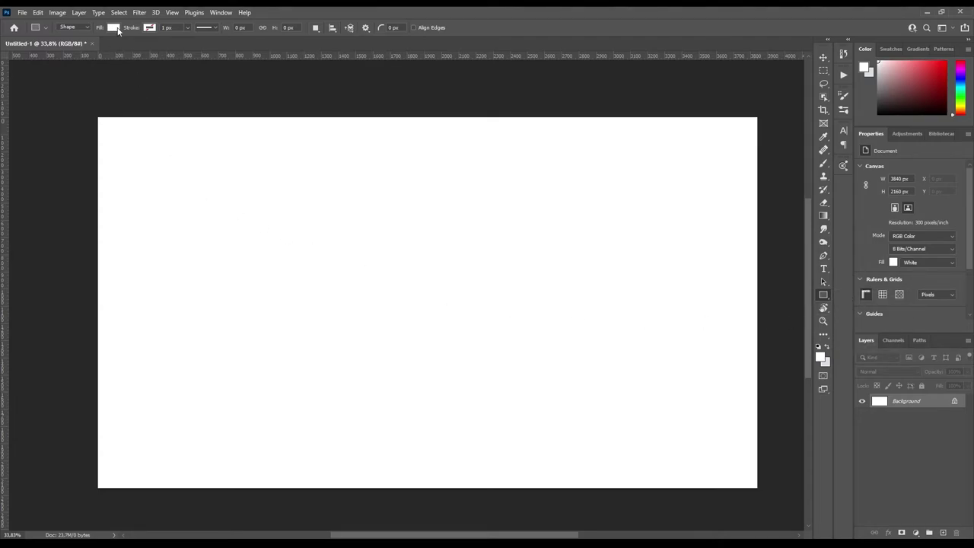
{"action": "left_click", "coordinate": [113, 28]}
{"action": "left_click", "coordinate": [109, 81]}
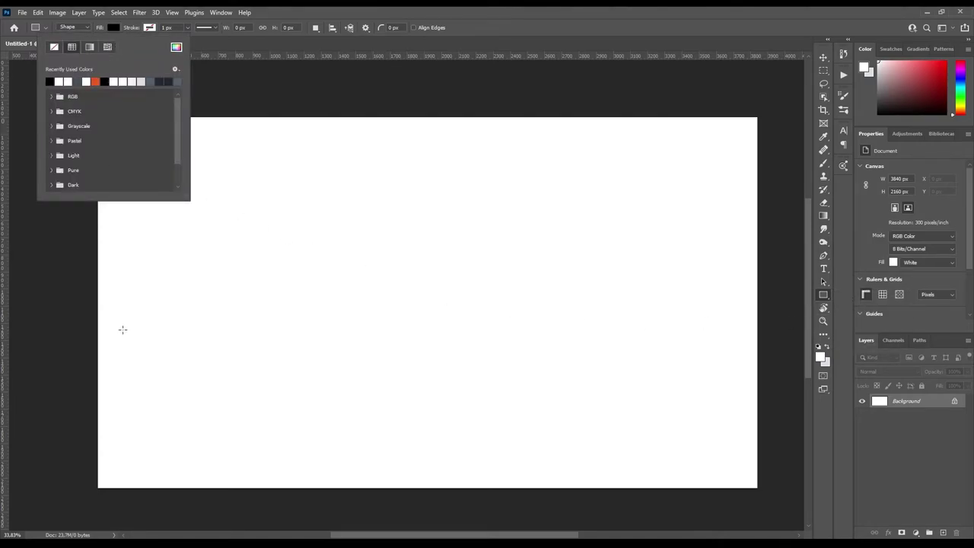
{"action": "left_click_drag", "start_coordinate": [85, 356], "coordinate": [780, 358]}
Reposition the black bar to sit near the canvas's lower third
{"action": "key", "text": "v"}
{"action": "left_click_drag", "start_coordinate": [509, 368], "coordinate": [508, 333]}
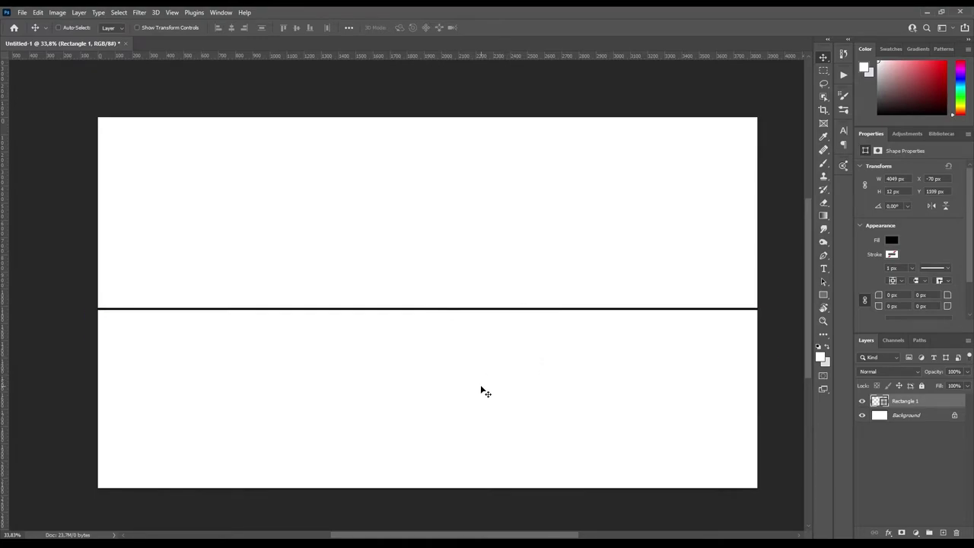
{"action": "mouse_move", "coordinate": [542, 370]}
{"action": "left_mouse_down"}
{"action": "mouse_move", "coordinate": [533, 272]}
{"action": "mouse_move", "coordinate": [528, 435]}
{"action": "left_mouse_up"}
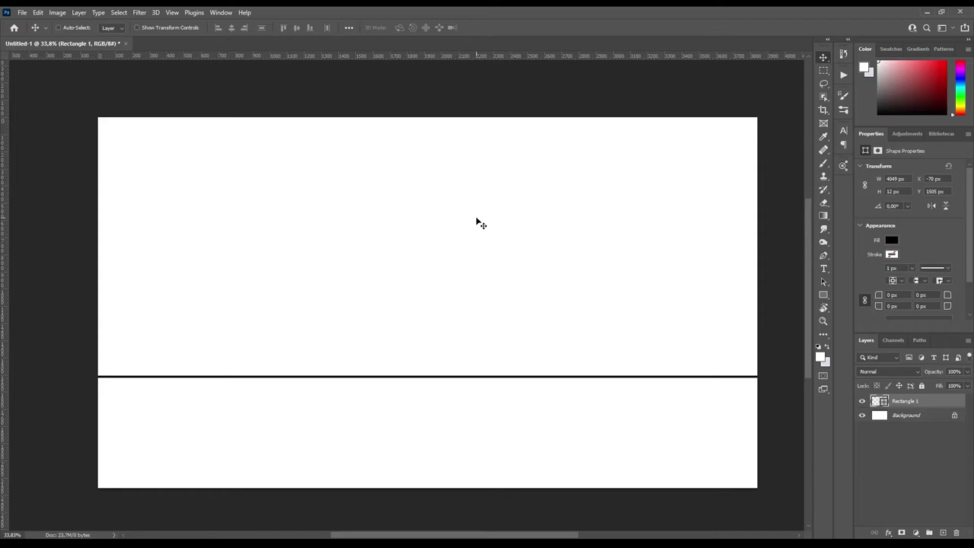
Add empty Layer 1 and set up the Polygon tool in Shape mode with 100 sides
{"action": "left_click", "coordinate": [943, 534]}
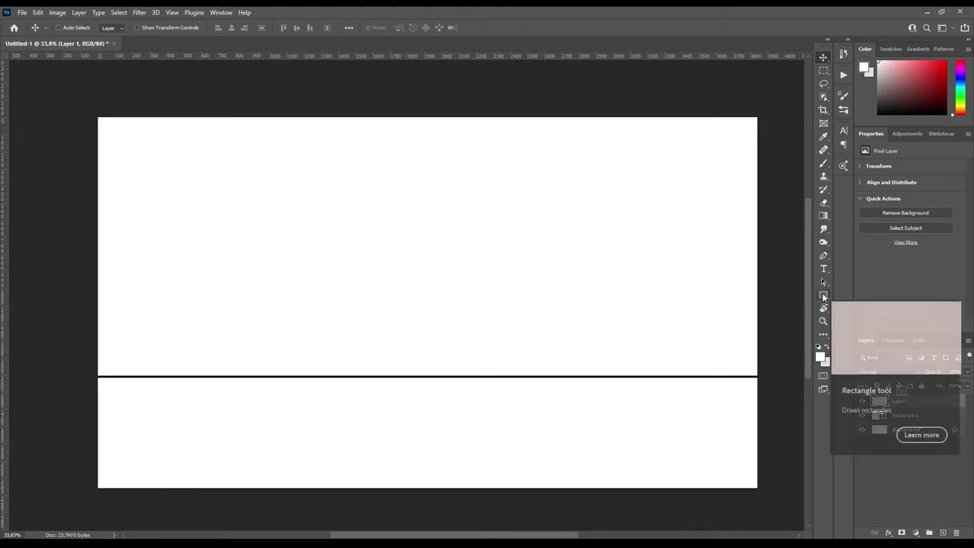
{"action": "left_click", "coordinate": [824, 296]}
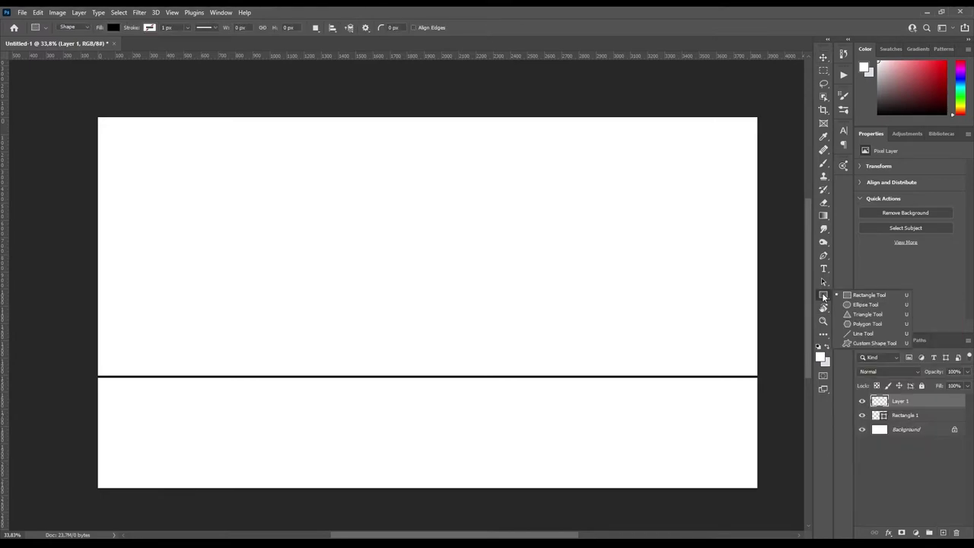
{"action": "left_click", "coordinate": [868, 325]}
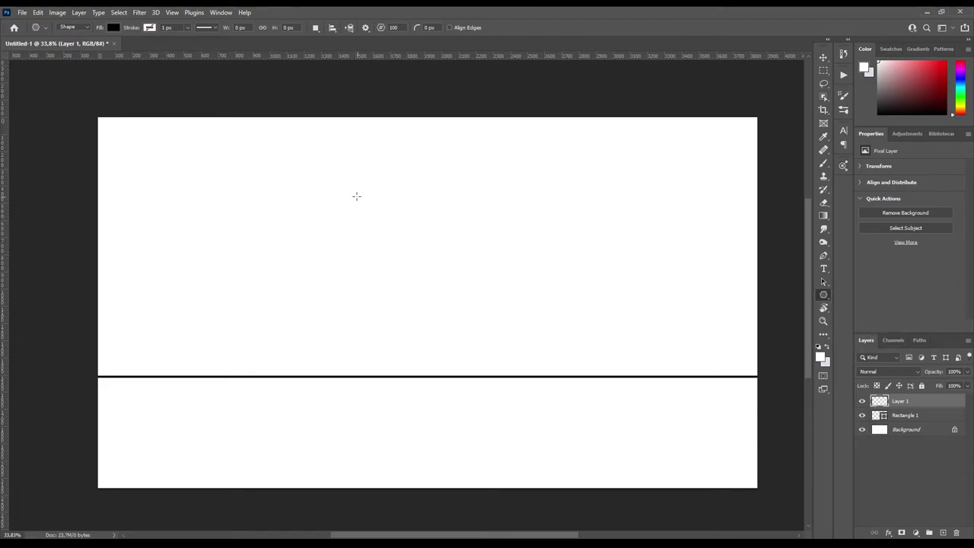
{"action": "left_click", "coordinate": [71, 28]}
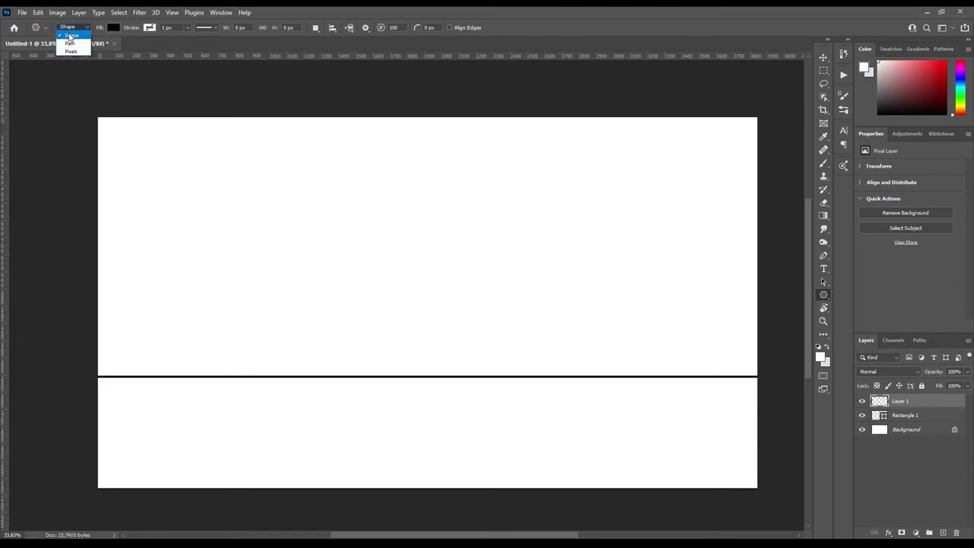
{"action": "left_click", "coordinate": [71, 35]}
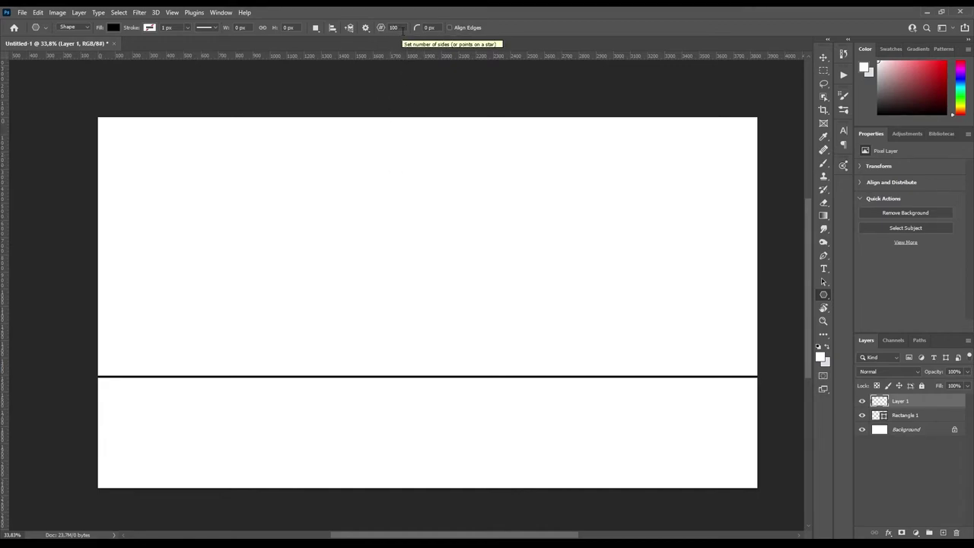
{"action": "left_click", "coordinate": [402, 29]}
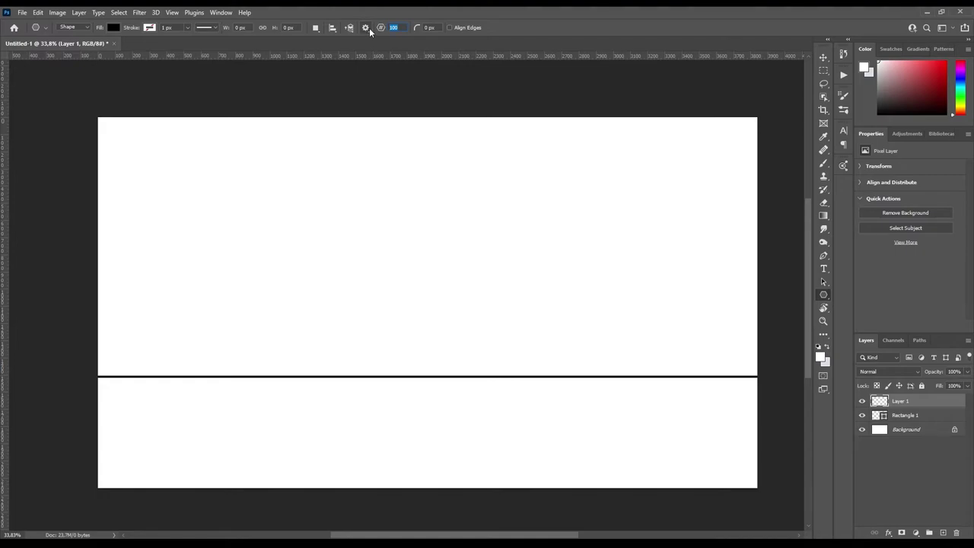
Keep the polygon path options at 1 px thickness, 1% star ratio, smooth star indents off
{"action": "left_click", "coordinate": [369, 28]}
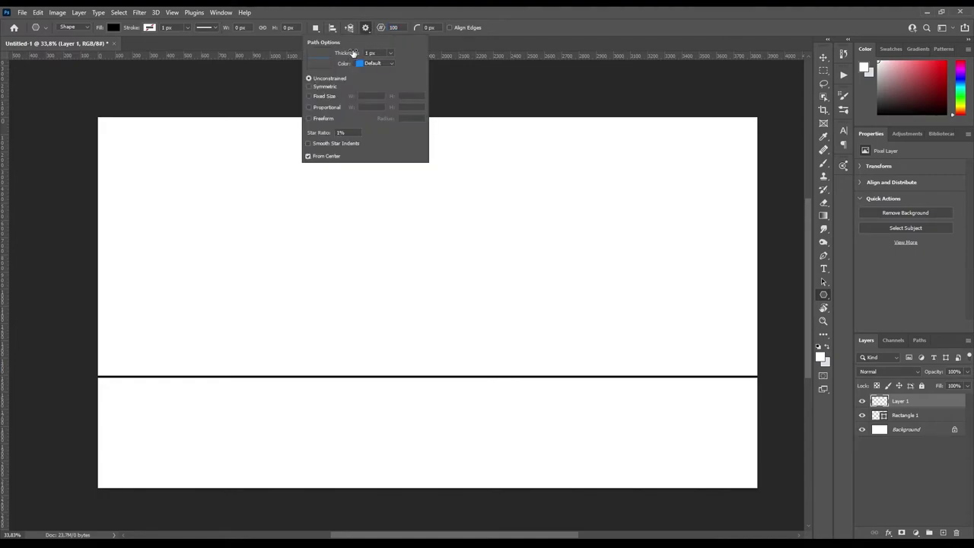
{"action": "left_click", "coordinate": [389, 55]}
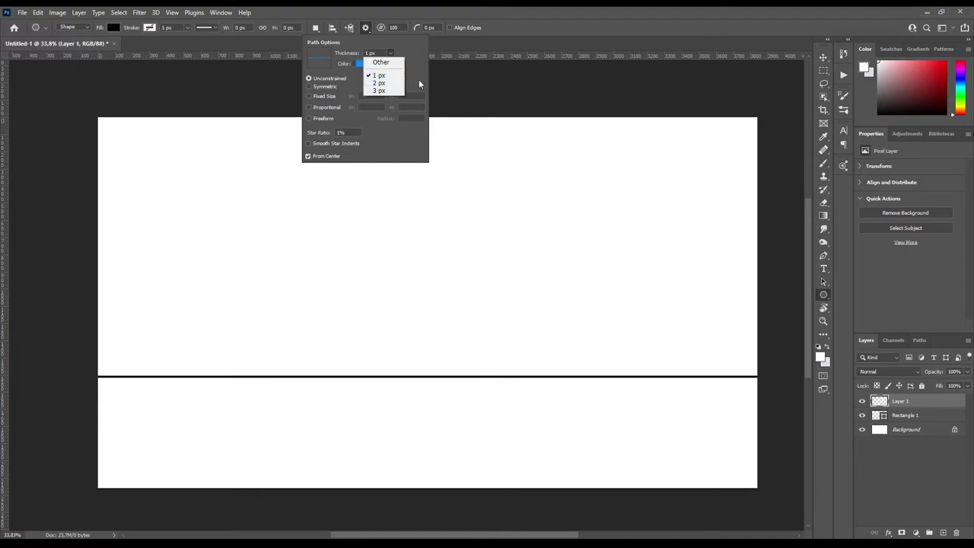
{"action": "left_click", "coordinate": [419, 79]}
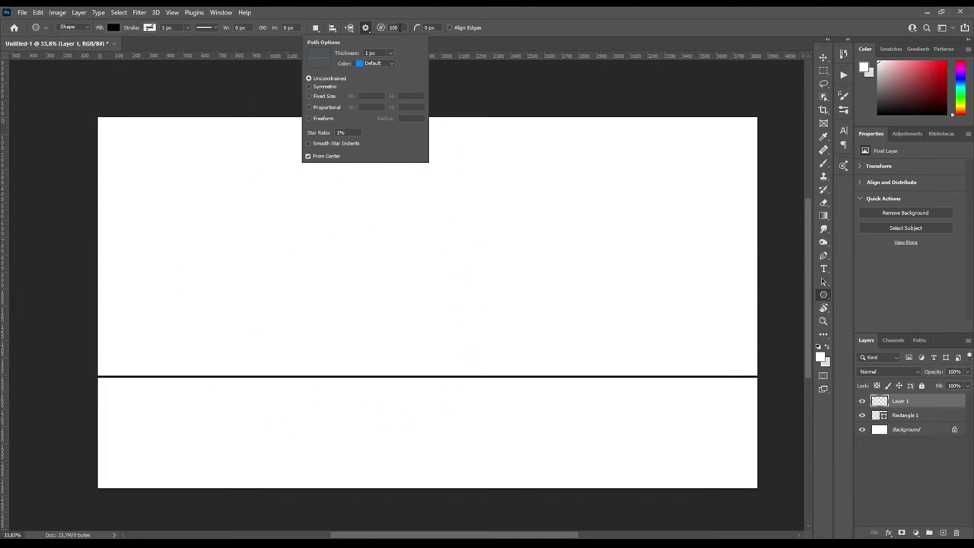
{"action": "left_click", "coordinate": [309, 144]}
{"action": "left_click", "coordinate": [308, 144]}
{"action": "left_click", "coordinate": [922, 404]}
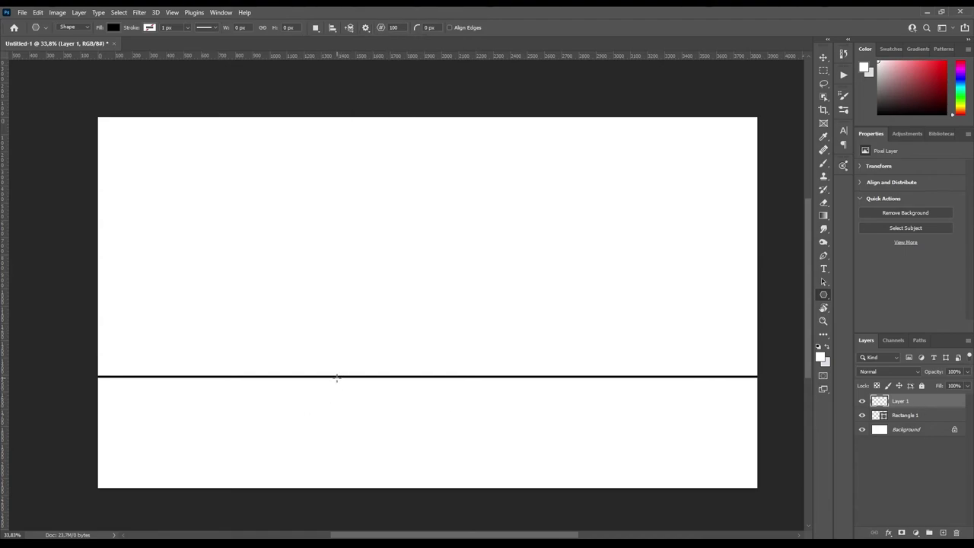
Drag out Polygon 1, a large 100-point starburst centred on the horizon bar
{"action": "mouse_move", "coordinate": [333, 377]}
{"action": "left_mouse_down"}
{"action": "mouse_move", "coordinate": [854, 33]}
{"action": "mouse_move", "coordinate": [627, 134]}
{"action": "left_mouse_up"}
{"action": "key", "text": "v"}
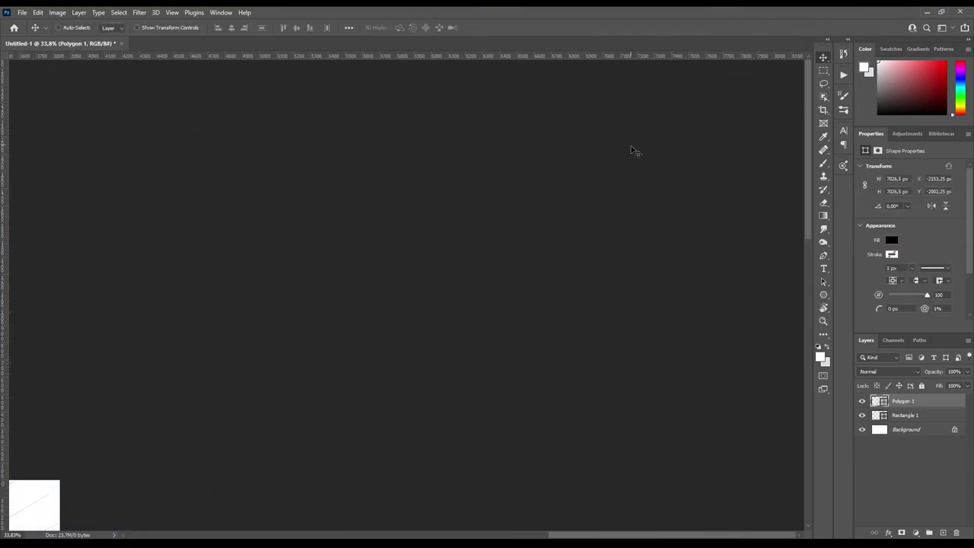
{"action": "scroll", "coordinate": [613, 183], "scroll_direction": "down", "scroll_amount": 3}
{"action": "scroll", "coordinate": [292, 322], "scroll_direction": "down", "scroll_amount": 2}
{"action": "scroll", "coordinate": [292, 322], "scroll_direction": "up", "scroll_amount": 3}
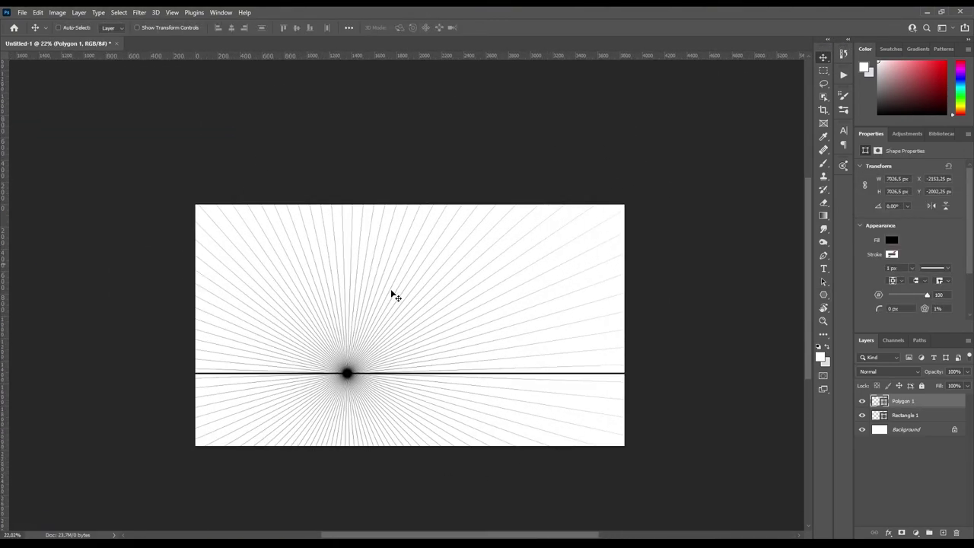
{"action": "scroll", "coordinate": [393, 294], "scroll_direction": "up", "scroll_amount": 1}
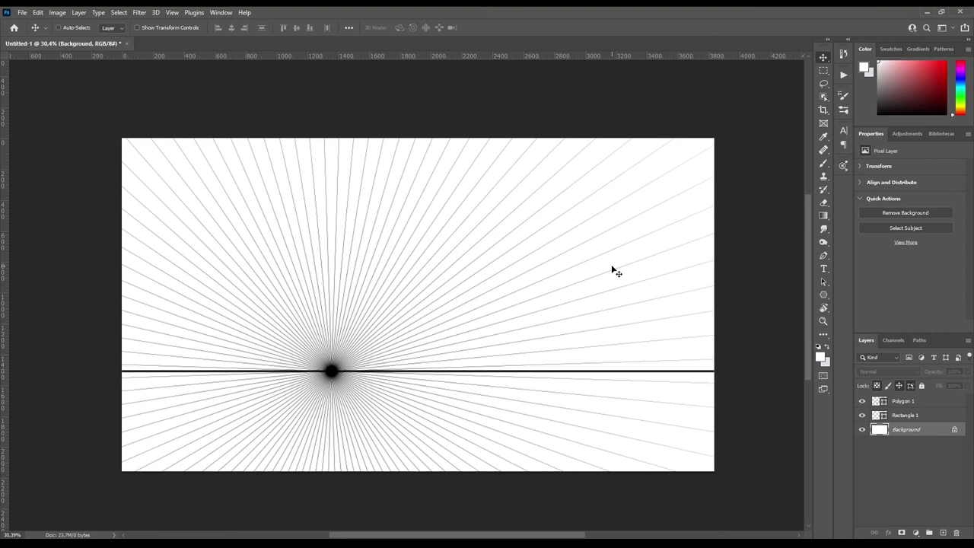